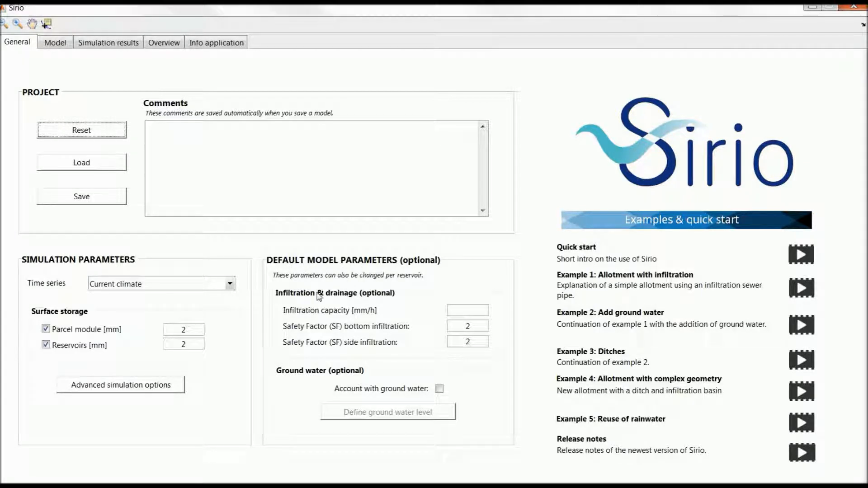
# Set the default infiltration capacity to 20 mm/h in the general model parameters.
pyautogui.click(459, 307)
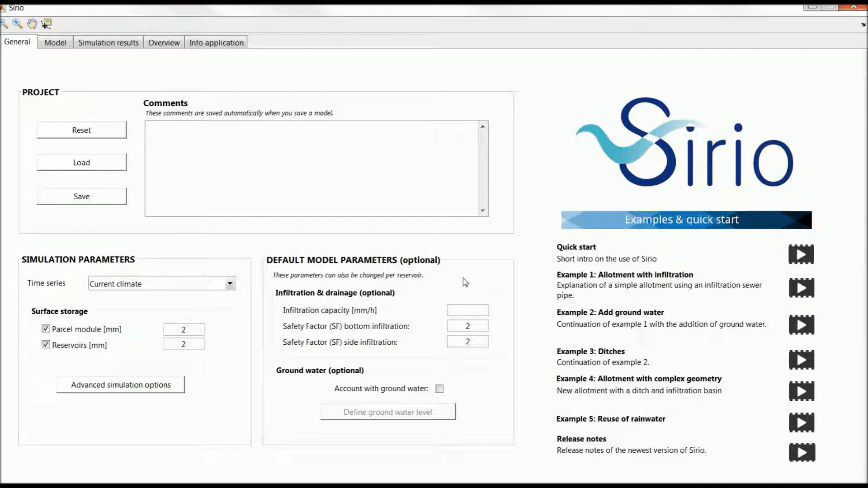
pyautogui.write('20')
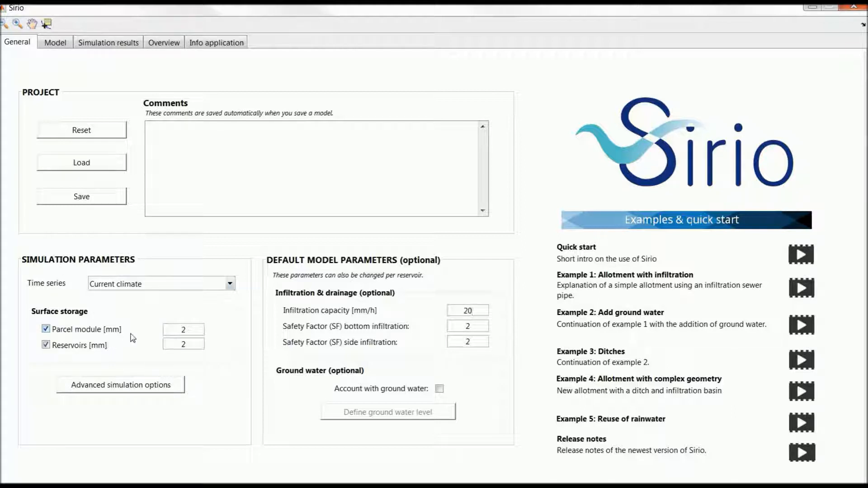
# Include a rain water tank in the model's parcel module with a roof area of 0.0125 ha.
pyautogui.click(68, 46)
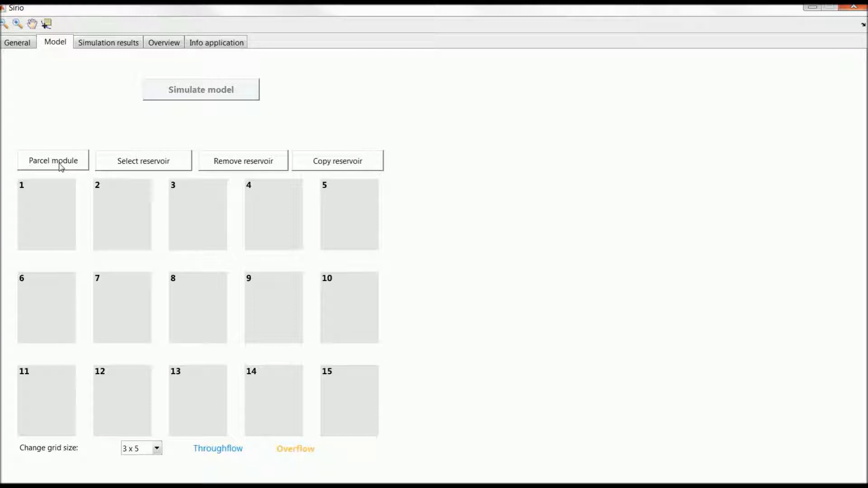
pyautogui.click(59, 168)
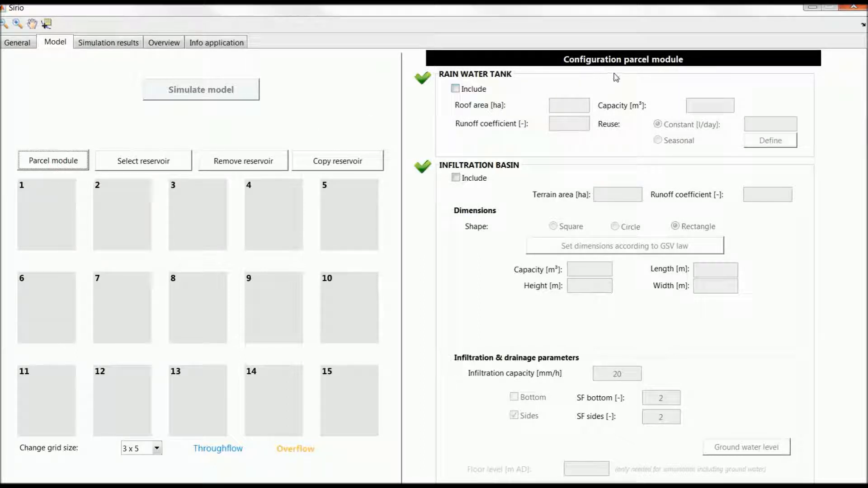
pyautogui.click(466, 91)
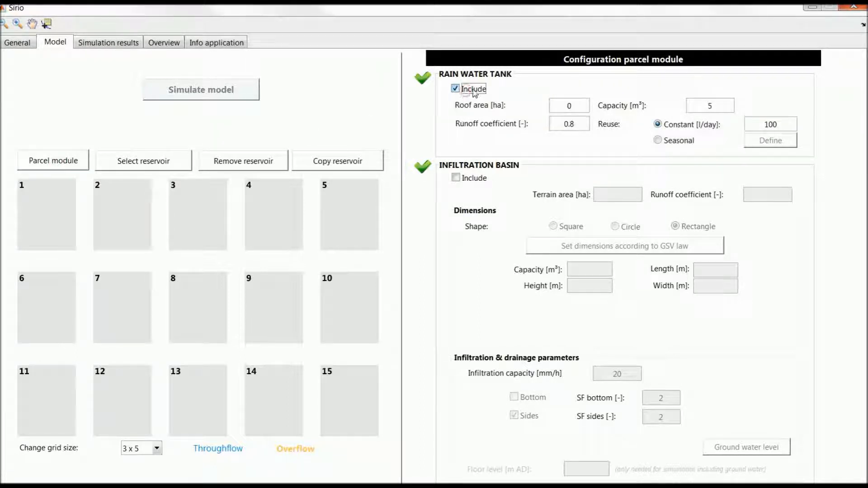
pyautogui.click(570, 107)
pyautogui.write('.0125')
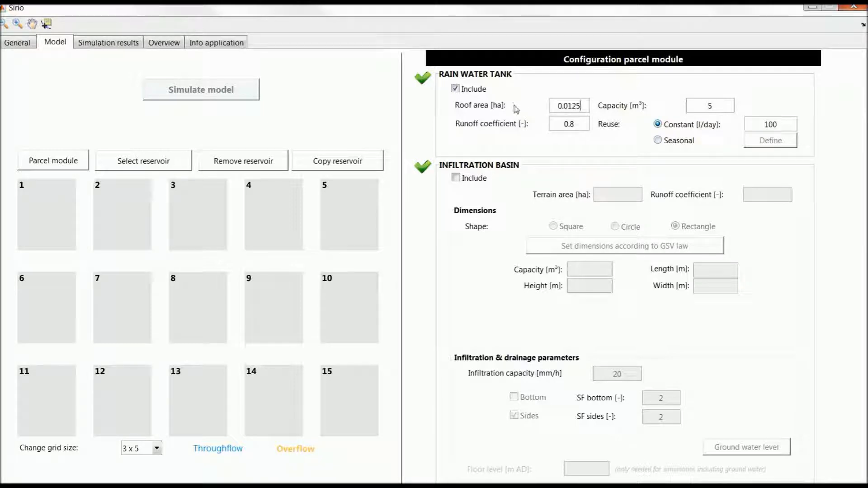
# Include an infiltration basin with a terrain area of 0.0030 ha and set its dimensions according to GSV law.
pyautogui.click(455, 178)
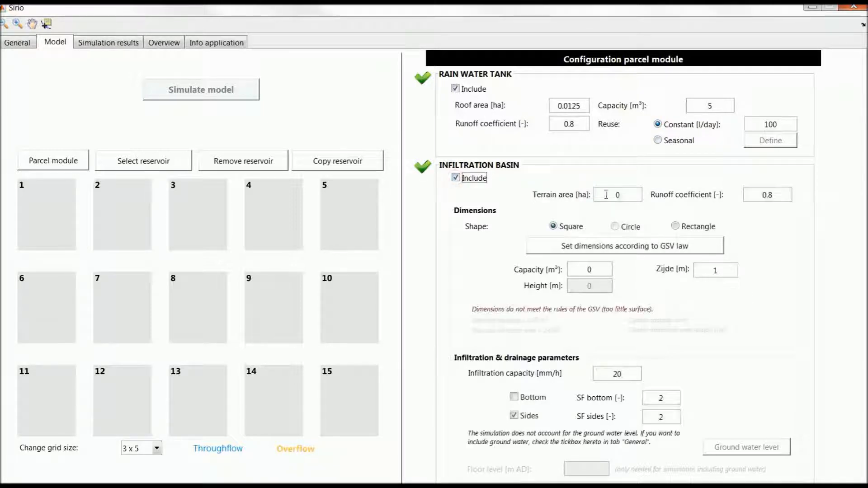
pyautogui.write('.0030')
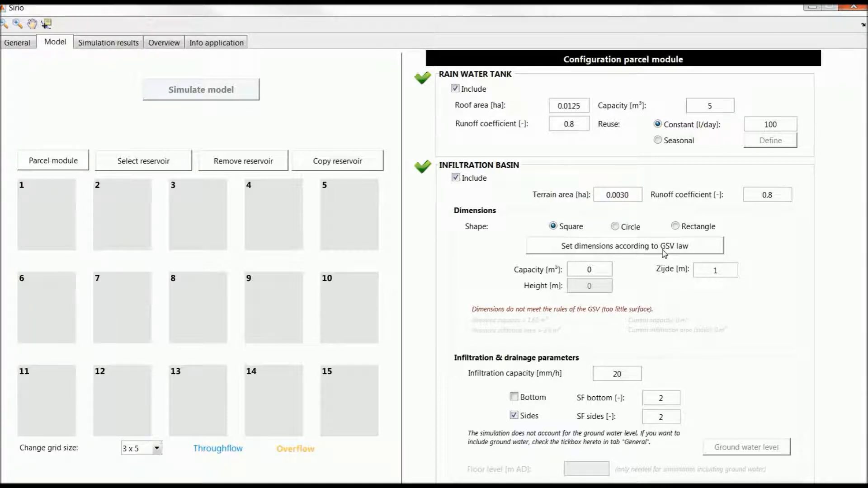
pyautogui.click(664, 252)
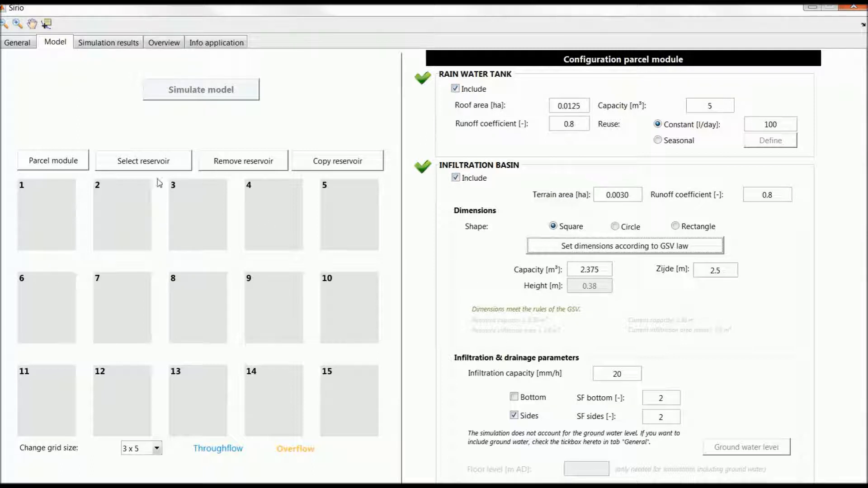
# Add a reservoir in grid cell 8 and name it "IT conduit".
pyautogui.click(152, 164)
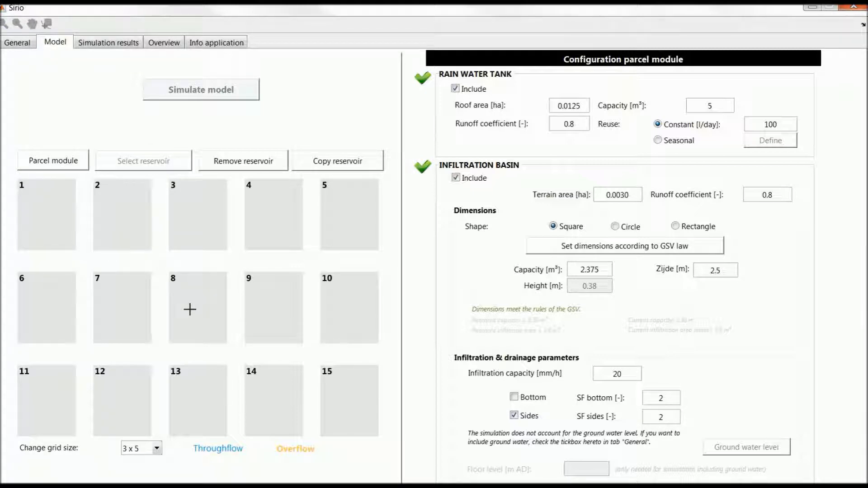
pyautogui.click(190, 309)
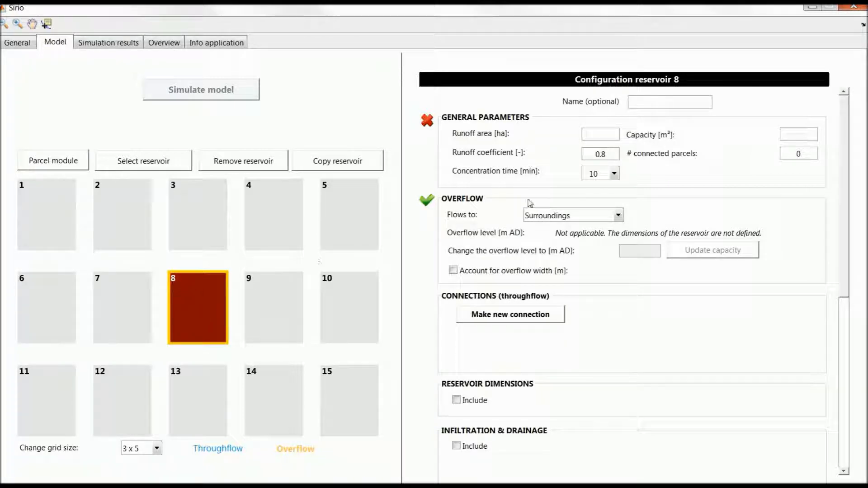
pyautogui.click(654, 102)
pyautogui.write('IT conduit')
pyautogui.press('Return')
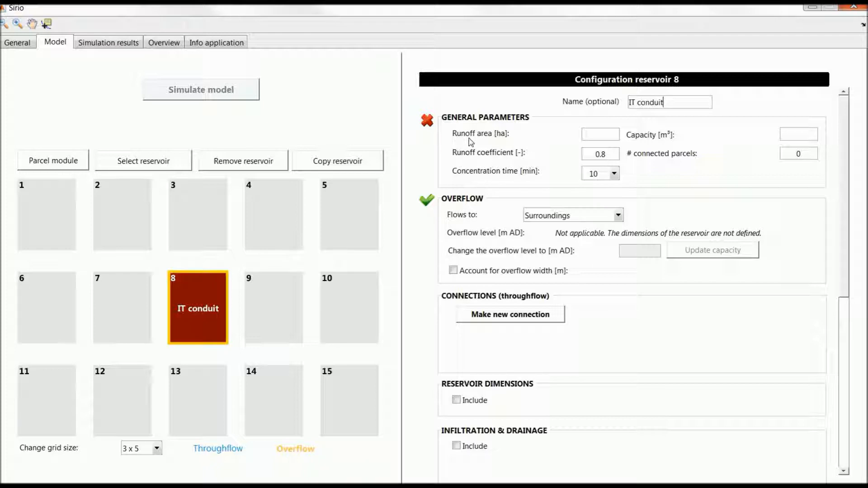
# Set the IT conduit's runoff area to 0.120 ha, capacity to 56.5 m³ and number of connected parcels to 10.
pyautogui.click(580, 135)
pyautogui.write('0.120')
pyautogui.click(785, 135)
pyautogui.write('56.5')
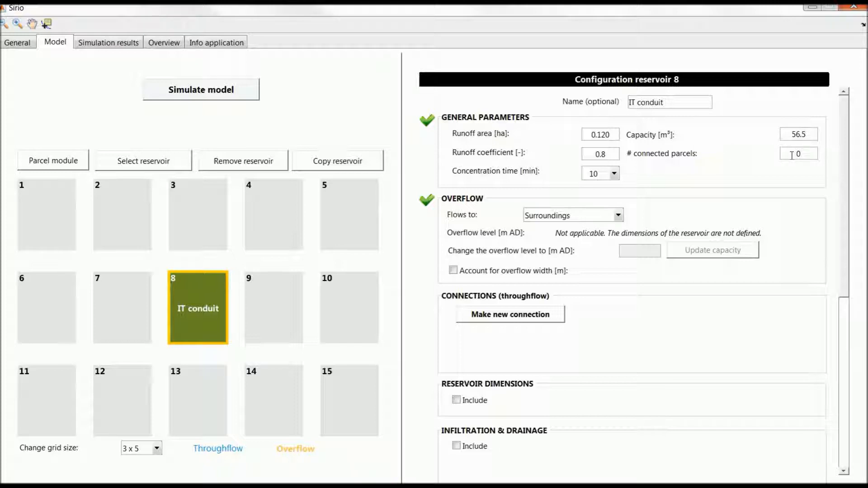
pyautogui.write('1')
pyautogui.press('Return')
# Include the IT conduit's reservoir dimensions, defined as one conduit with a diameter of 0.600 m and a length of 200 m.
pyautogui.click(465, 402)
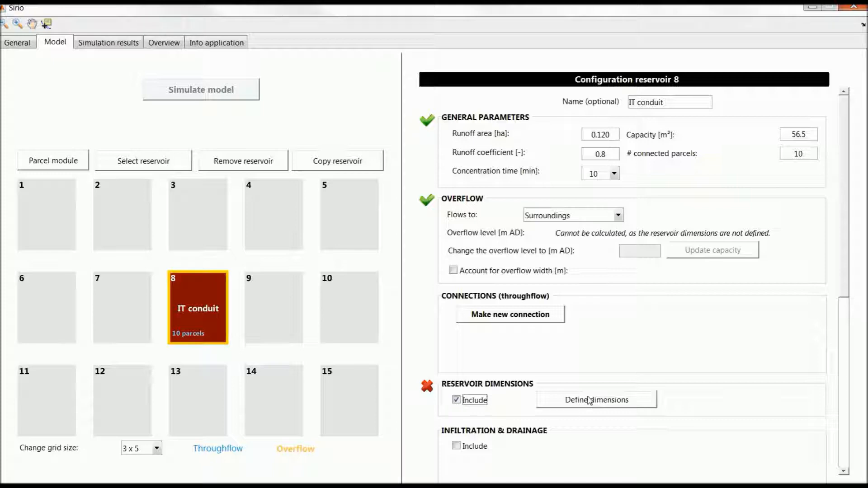
pyautogui.click(572, 404)
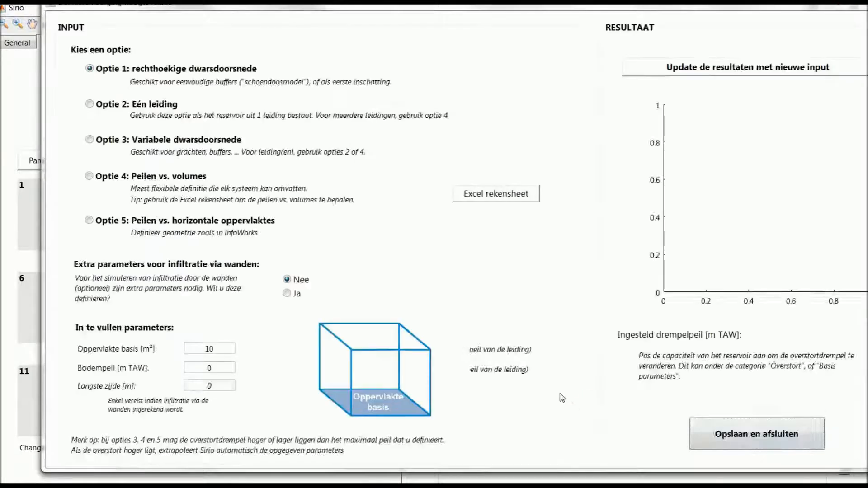
pyautogui.click(149, 107)
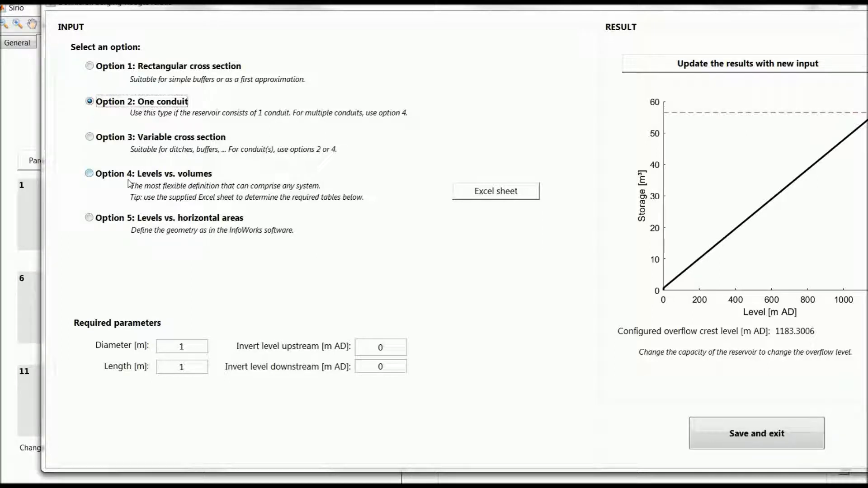
pyautogui.doubleClick(188, 346)
pyautogui.write('0.600')
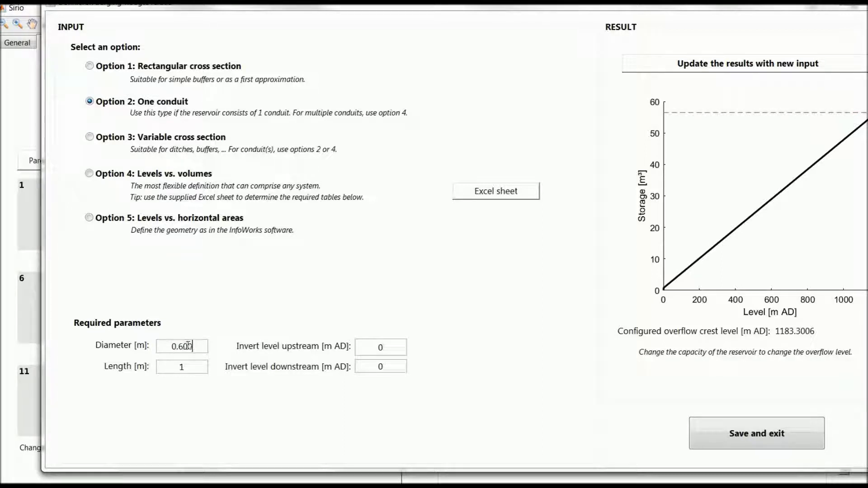
pyautogui.doubleClick(199, 367)
pyautogui.write('200')
# Set the conduit's upstream and downstream invert levels to 12.3 m AD, update the storage results and save the dimensions.
pyautogui.click(367, 346)
pyautogui.doubleClick(381, 347)
pyautogui.write('12.3')
pyautogui.click(402, 360)
pyautogui.press('BackSpace')
pyautogui.write('12.3')
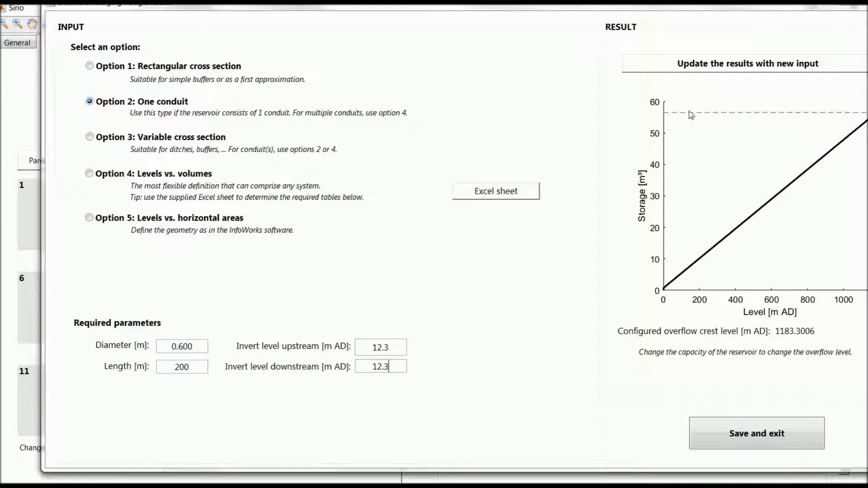
pyautogui.click(726, 68)
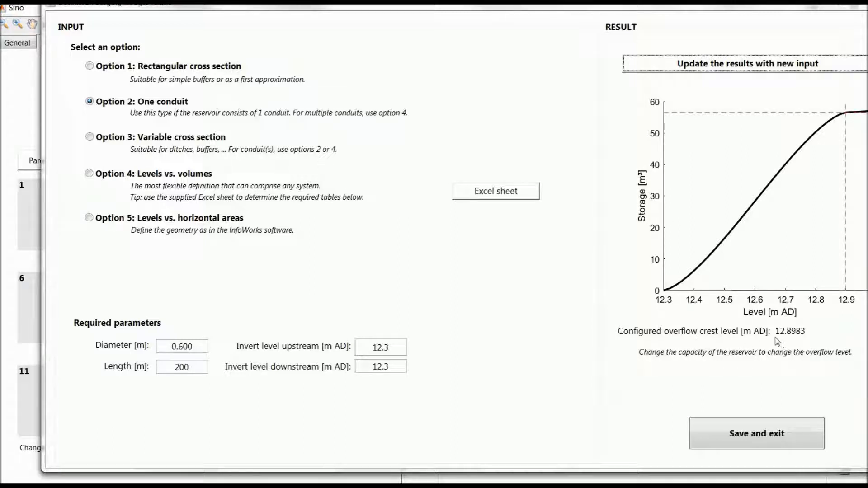
pyautogui.click(767, 435)
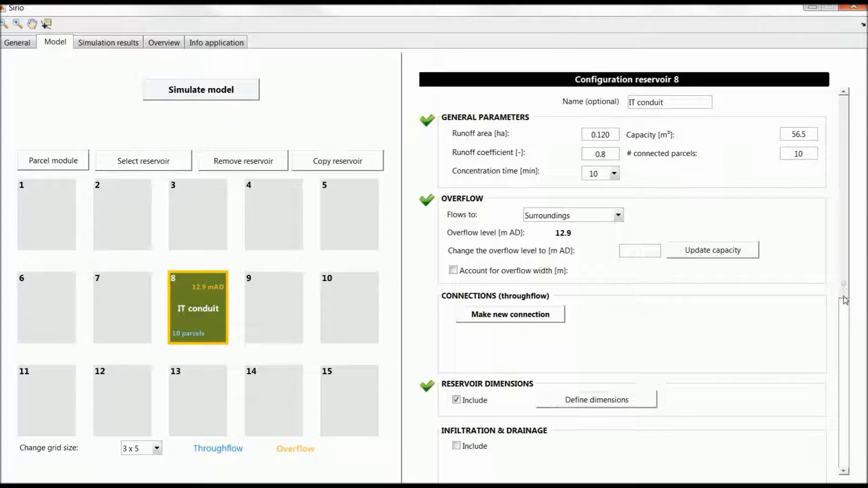
# Include infiltration for the IT conduit through its sides.
pyautogui.scroll(-3, 699, 342)
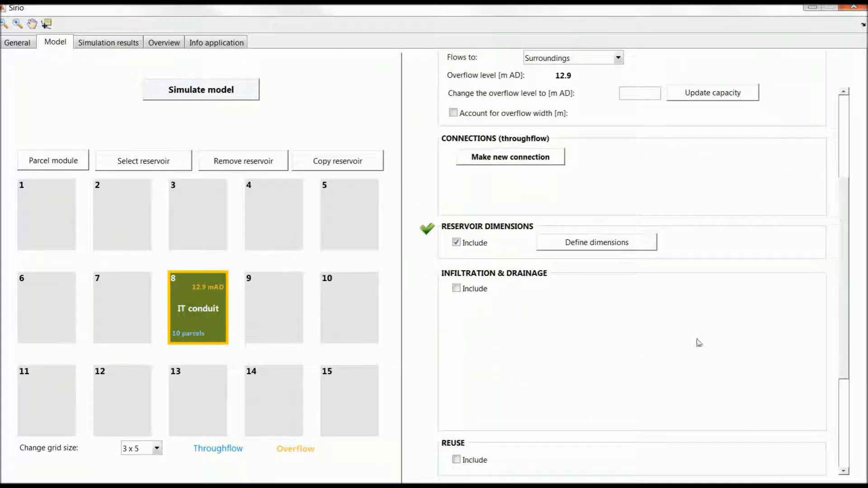
pyautogui.click(456, 288)
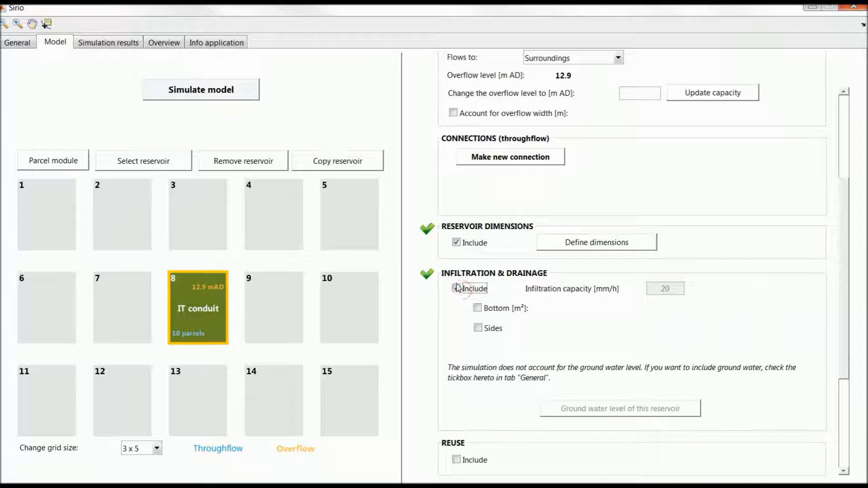
pyautogui.click(478, 329)
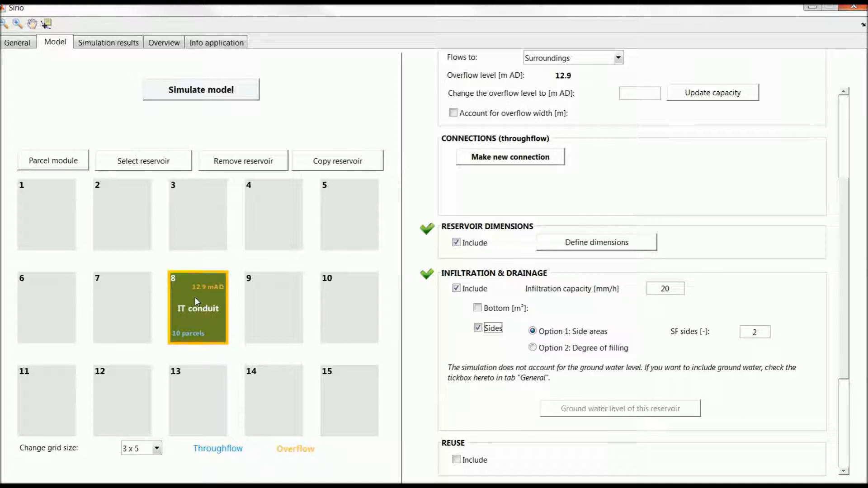
# Simulate the model and review the mass balance and the overflow results per return period.
pyautogui.click(201, 100)
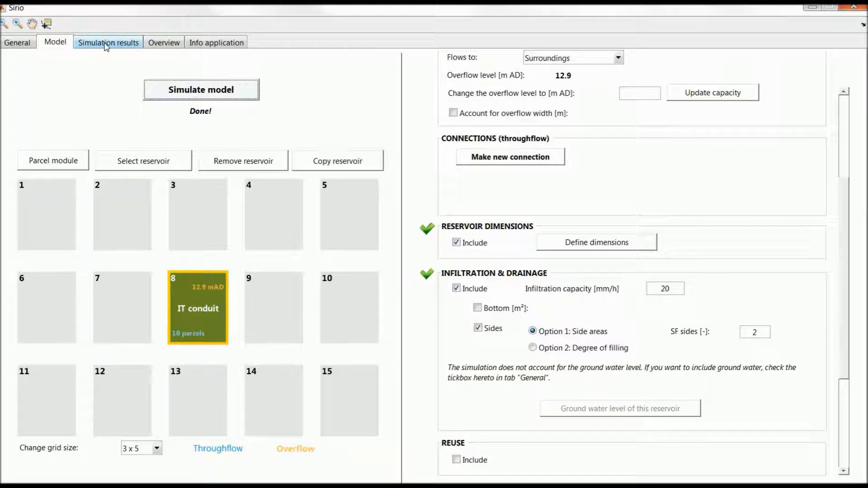
pyautogui.click(107, 45)
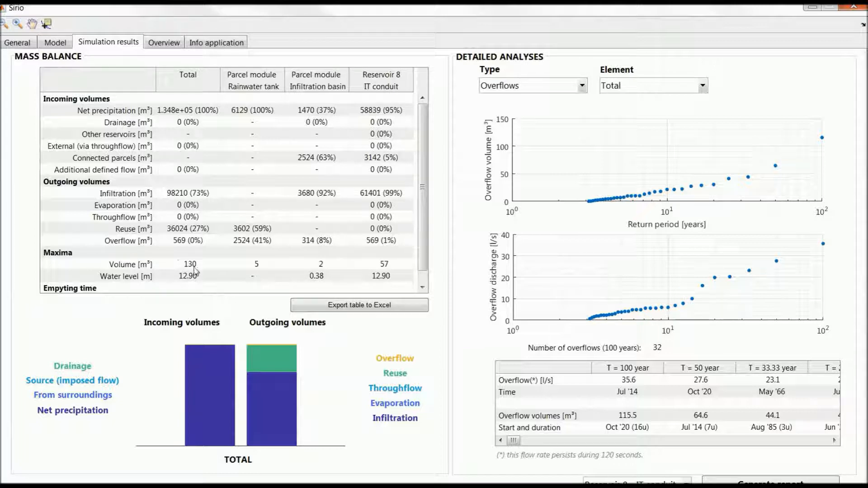
pyautogui.moveTo(424, 237); pyautogui.dragTo(371, 229)
pyautogui.moveTo(513, 440)
pyautogui.mouseDown()
pyautogui.moveTo(555, 445)
pyautogui.moveTo(519, 442)
pyautogui.mouseUp()
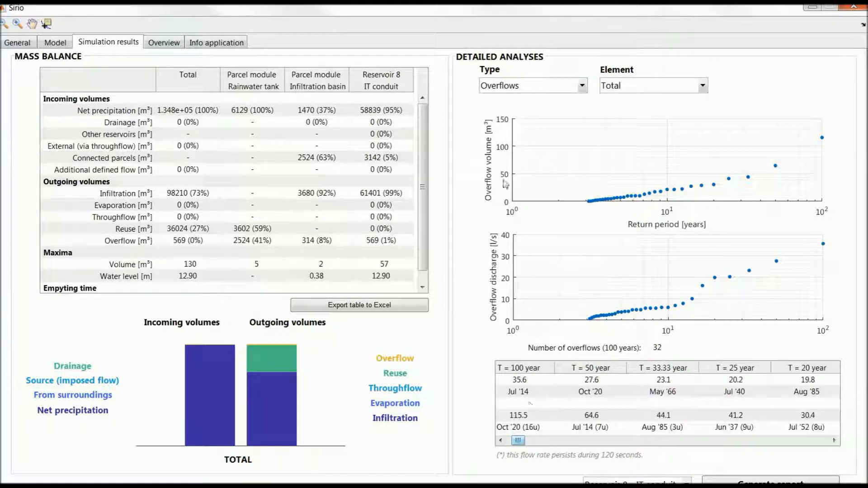
# Display the degree of filling for the parcel module's infiltration basin in the detailed analyses.
pyautogui.click(509, 86)
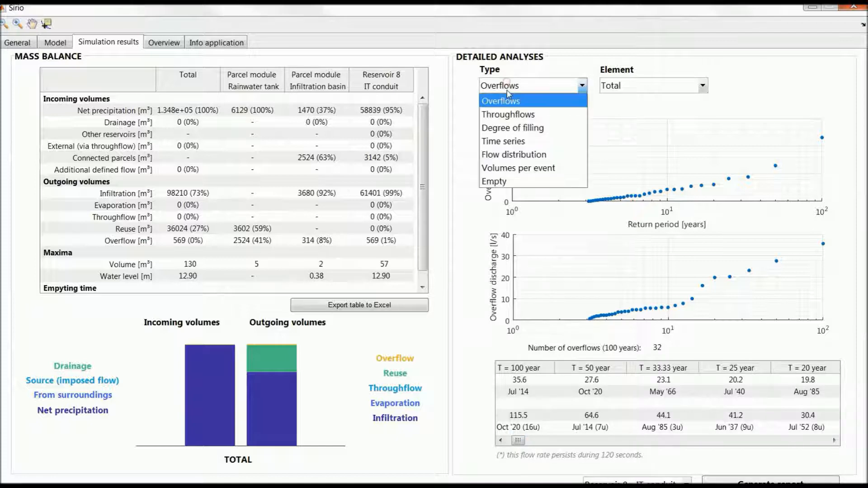
pyautogui.click(502, 129)
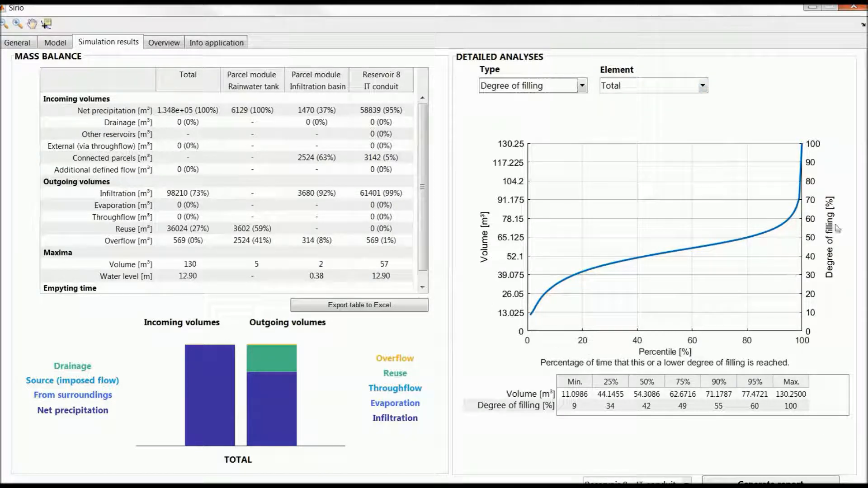
pyautogui.click(636, 86)
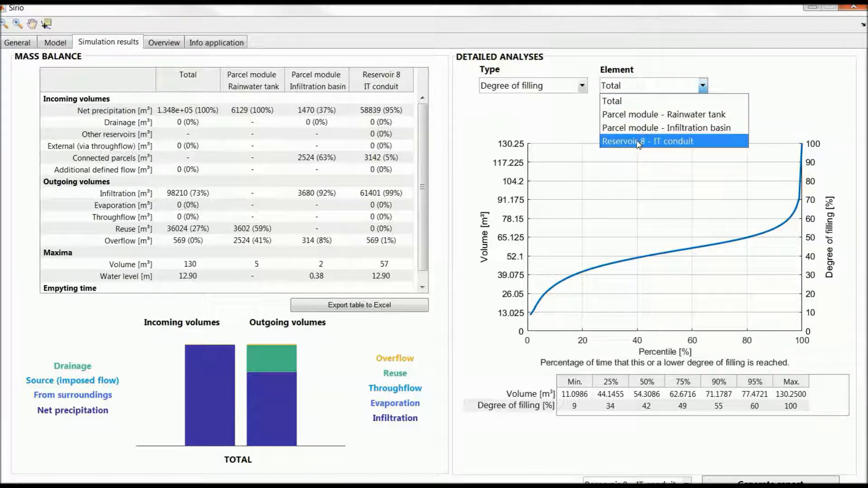
pyautogui.click(656, 128)
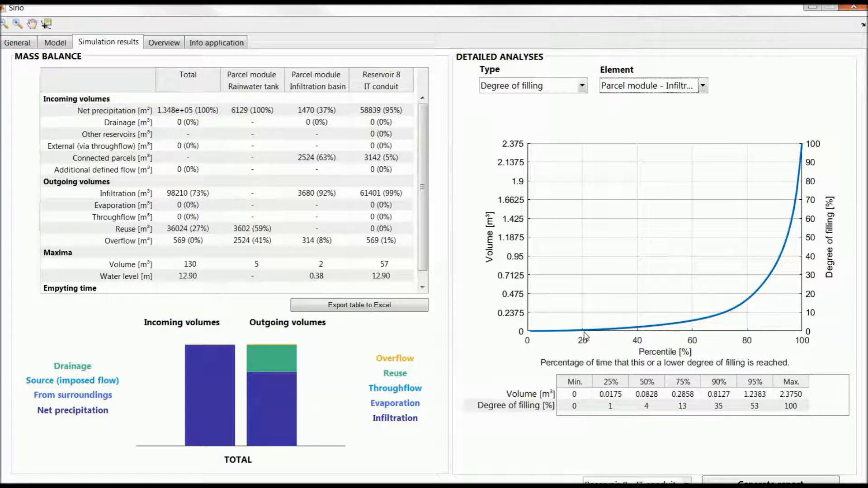
# Plot the runoff time series of the parcel module's infiltration basin and zoom in on roughly 1911 to 1916.
pyautogui.click(552, 88)
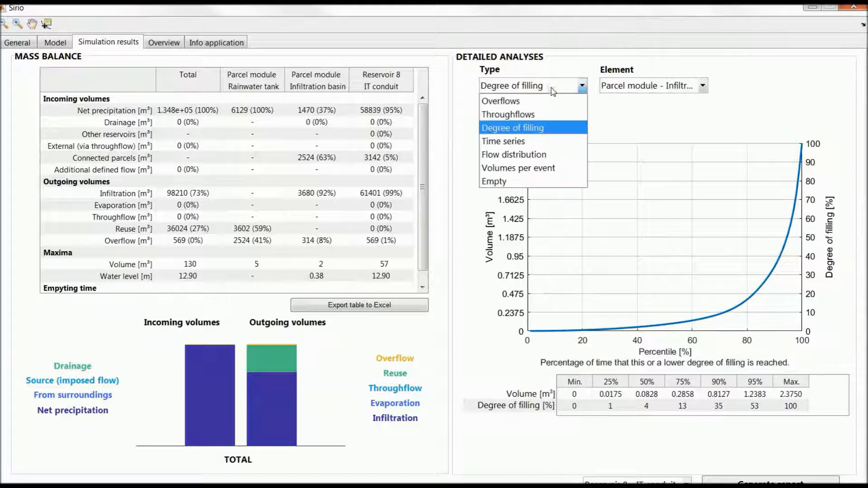
pyautogui.click(500, 142)
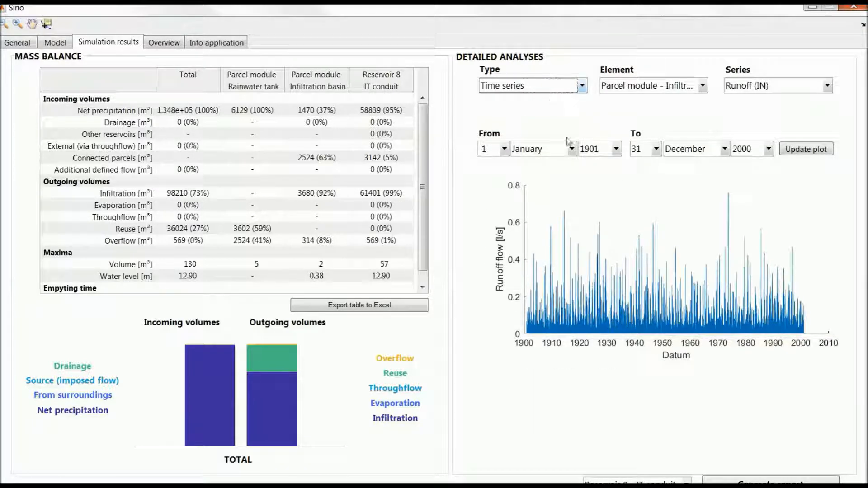
pyautogui.click(658, 88)
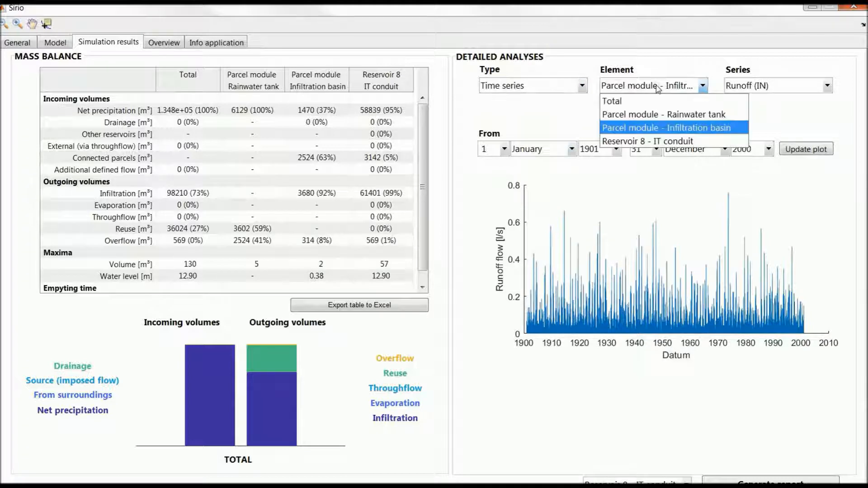
pyautogui.click(660, 128)
pyautogui.click(761, 86)
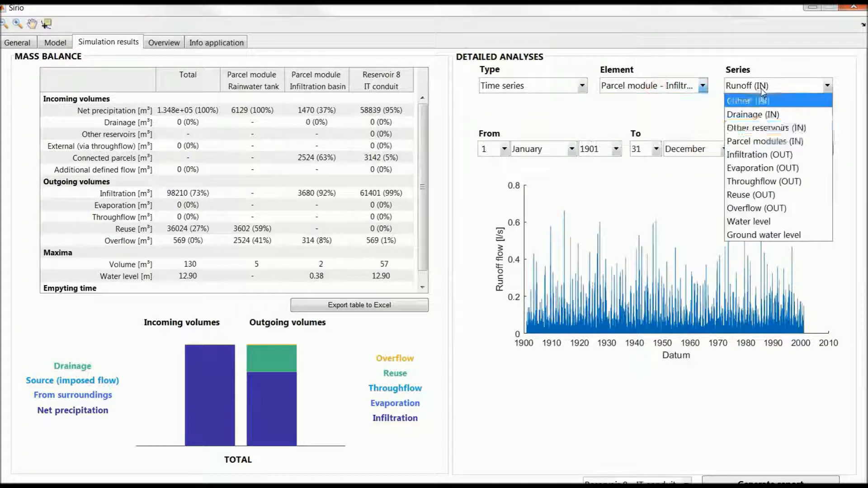
pyautogui.click(818, 295)
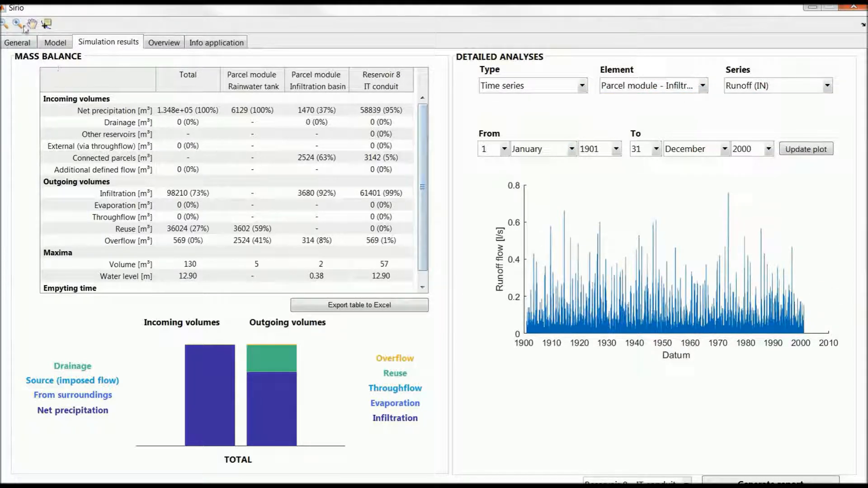
pyautogui.click(20, 25)
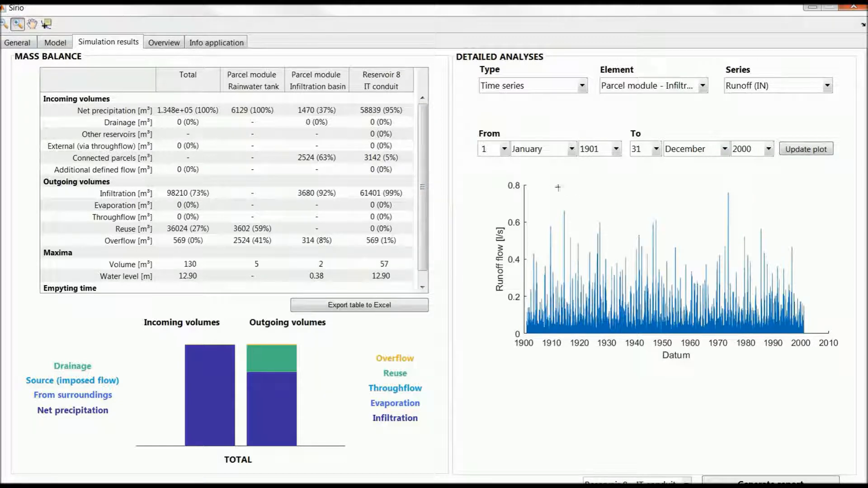
pyautogui.moveTo(555, 187); pyautogui.dragTo(570, 334)
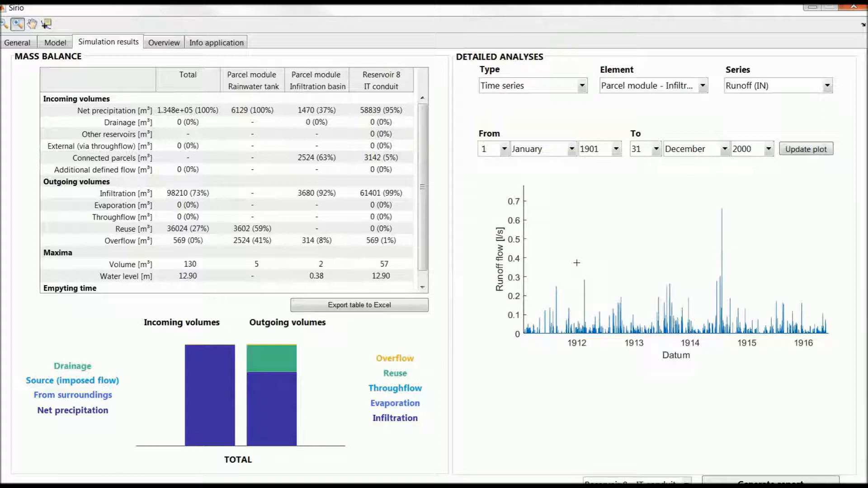